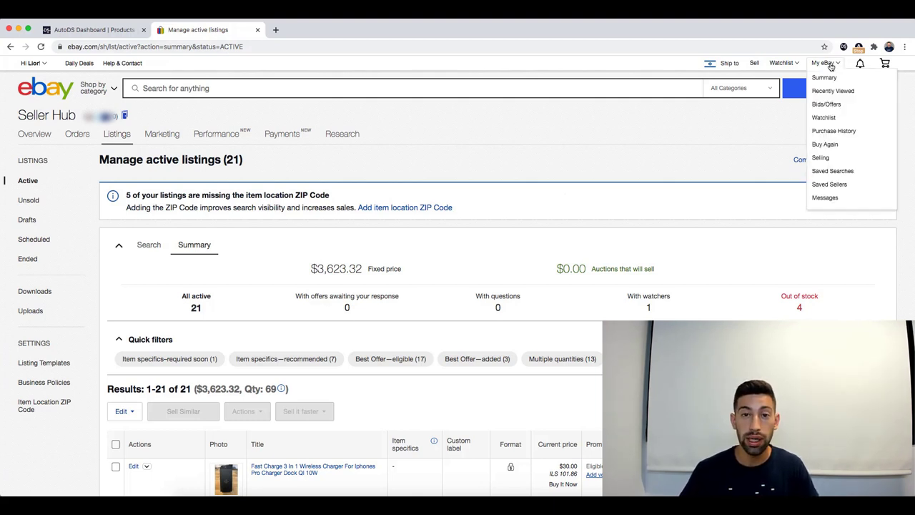
Go to the Seller Hub active listings, select all 21, and bring up the Sell it faster options.
click(821, 159)
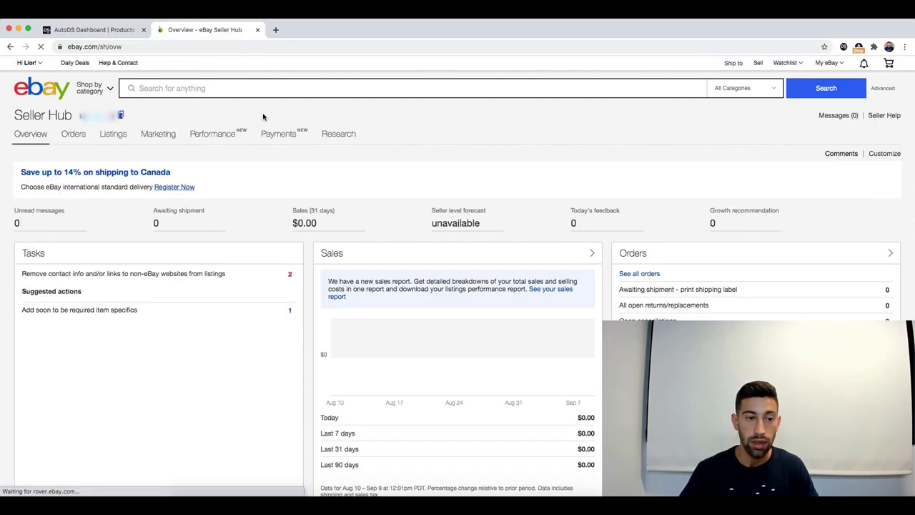
click(112, 135)
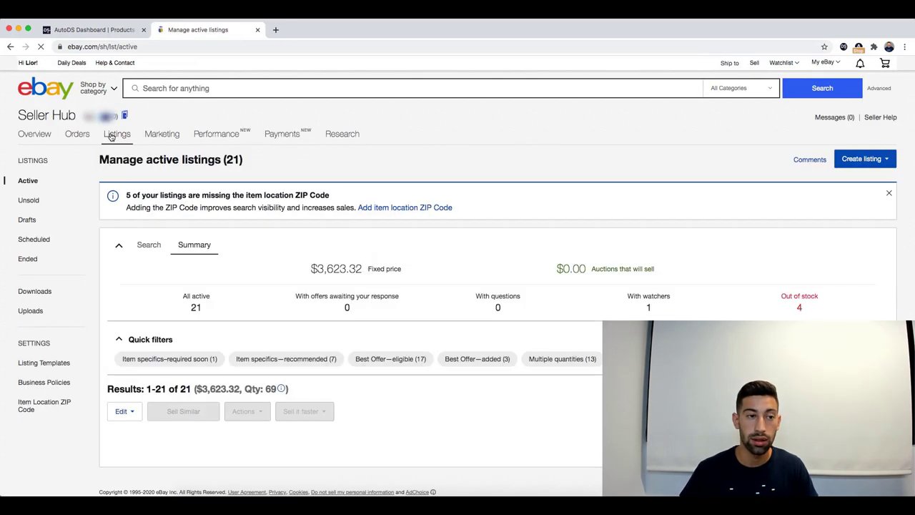
scroll(163, 166, down, 2)
scroll(163, 166, down, 5)
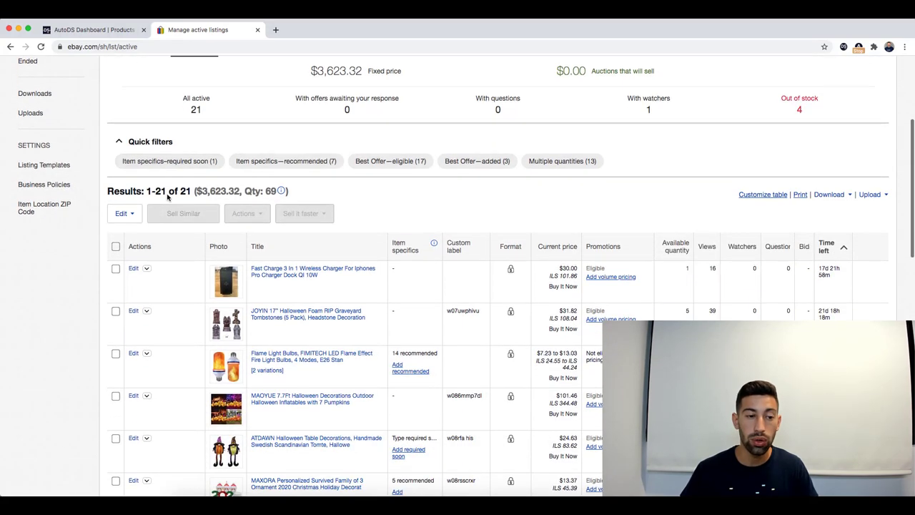
click(116, 248)
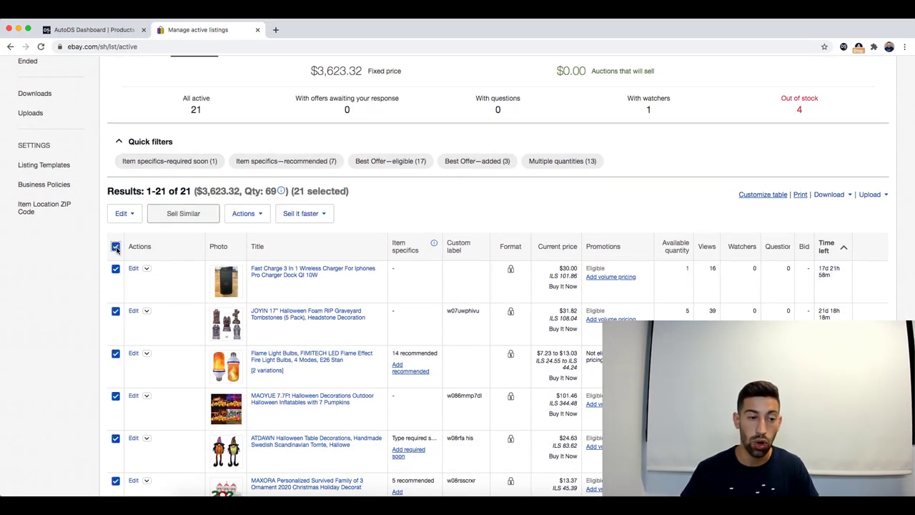
click(315, 214)
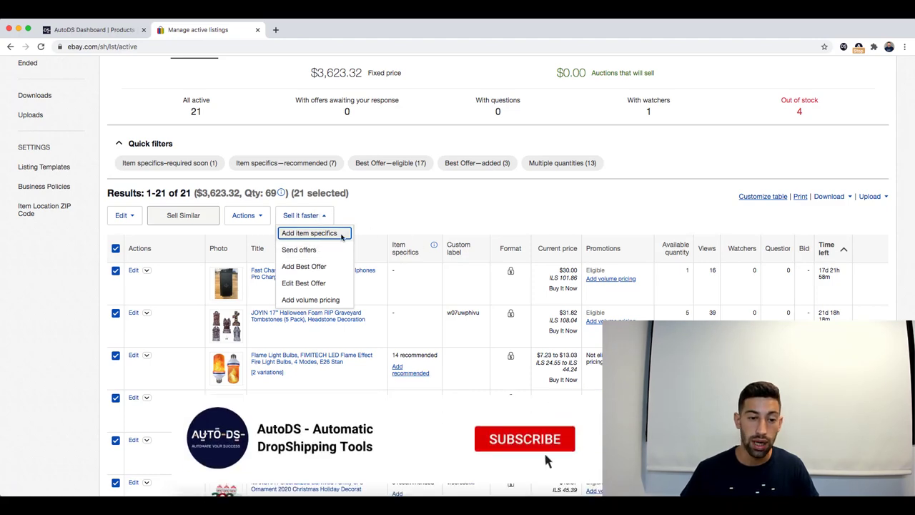
Add Best Offer to the 21 listings with auto-accept and auto-decline both at 5% off.
click(317, 267)
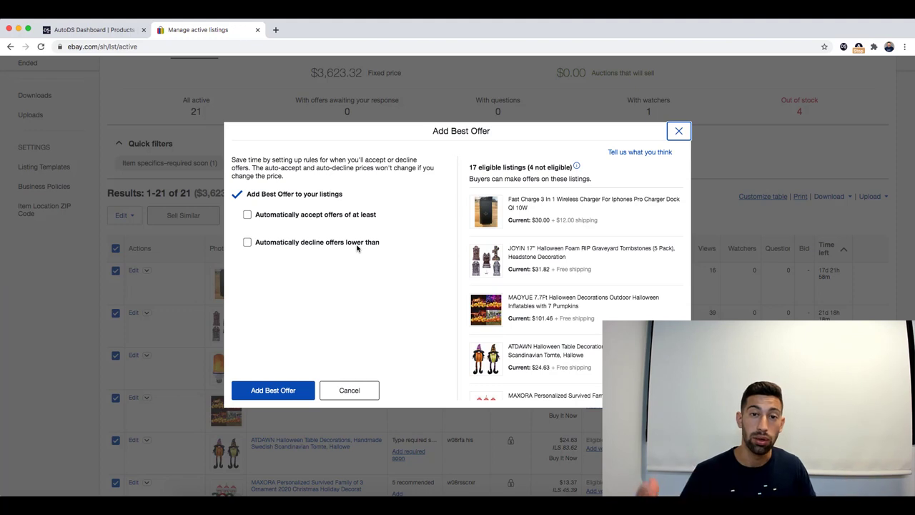
click(247, 214)
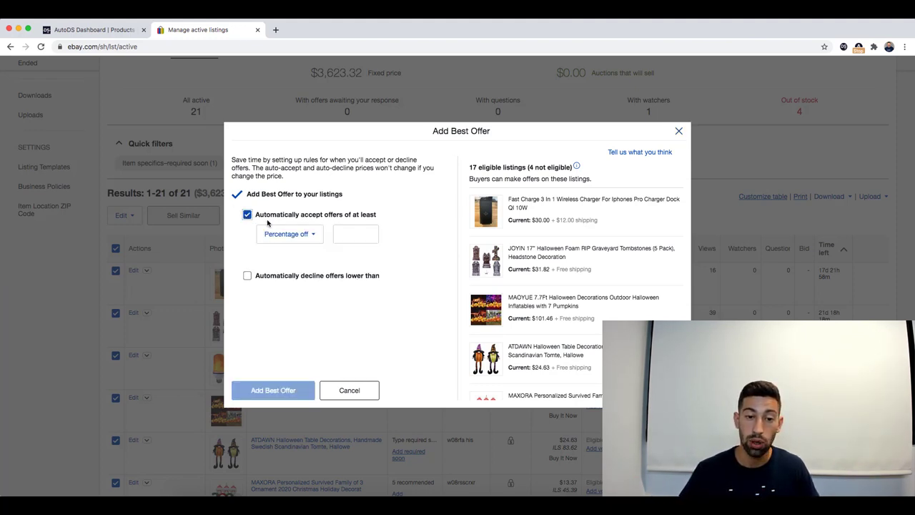
click(354, 233)
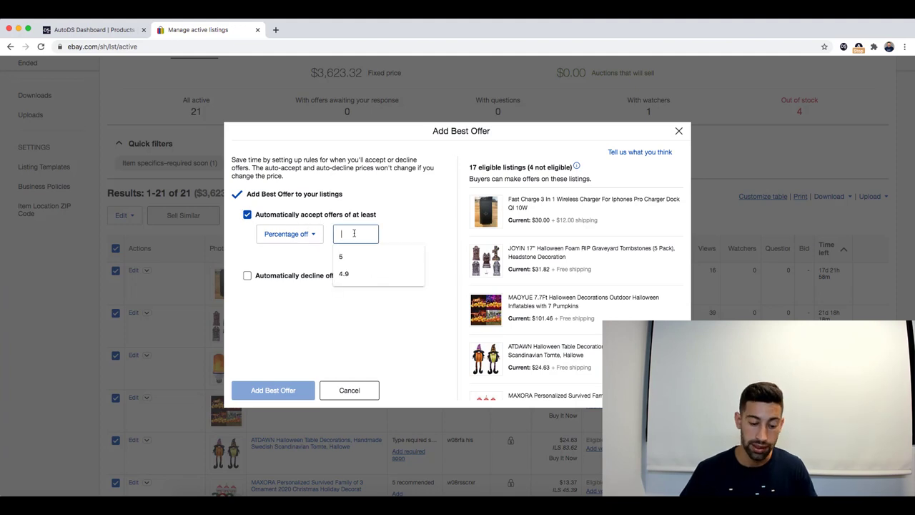
click(341, 256)
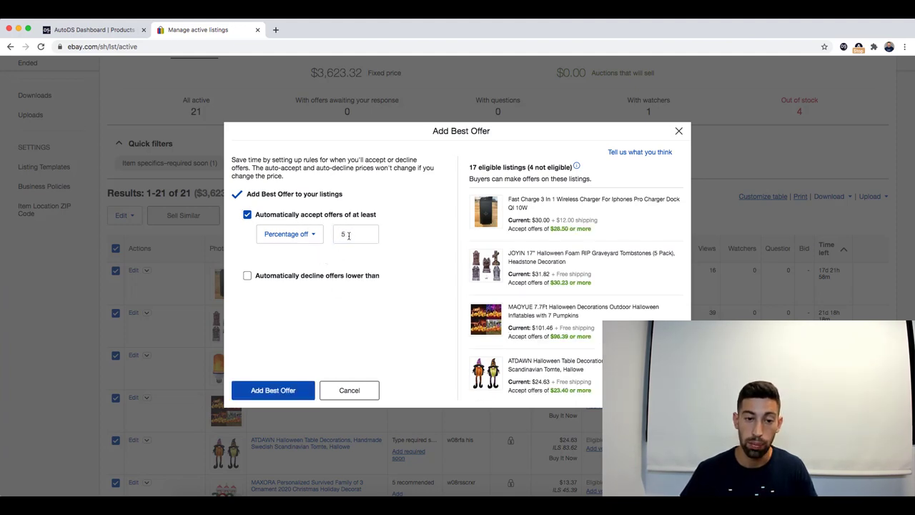
click(247, 276)
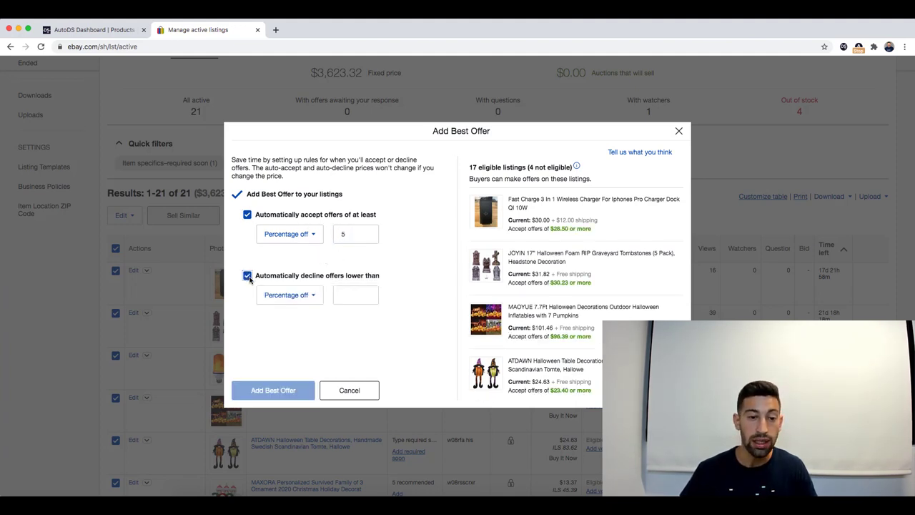
click(354, 295)
text(5)
click(351, 352)
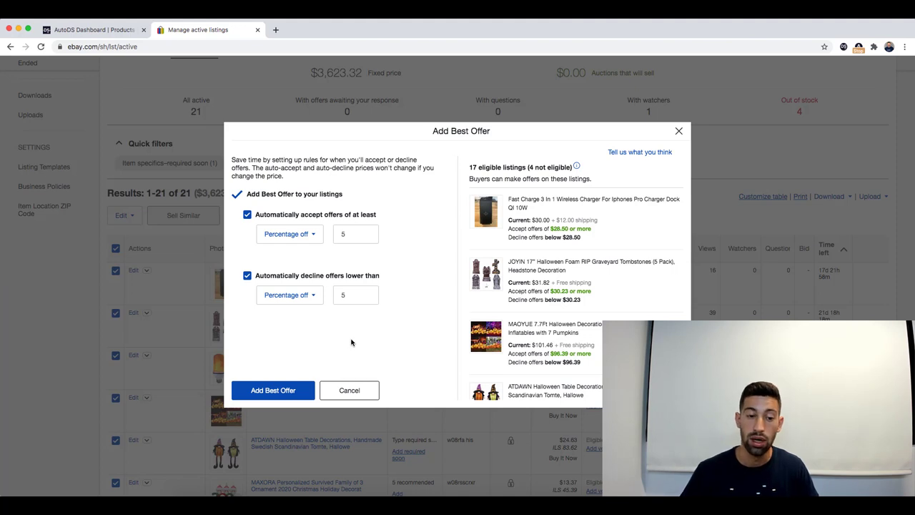
click(277, 393)
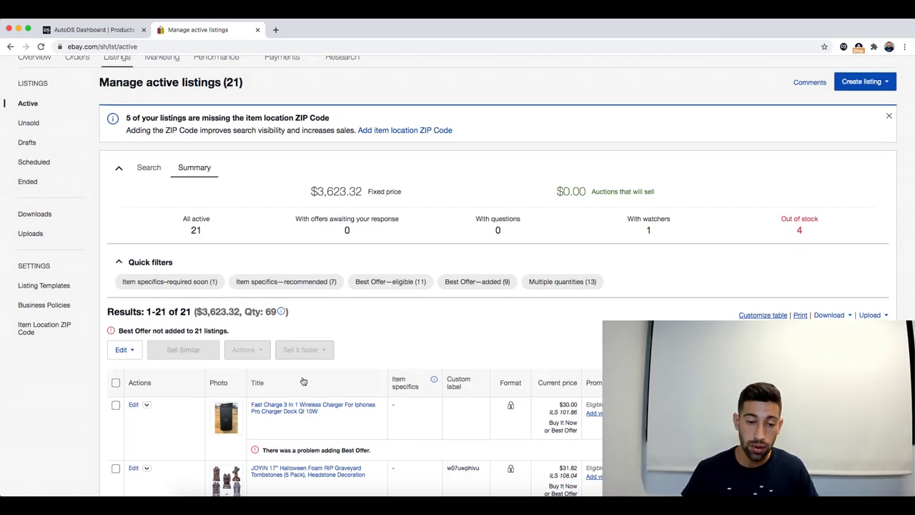
Read through the per-listing Best Offer errors and right-click the JOYIN tombstones listing title.
scroll(302, 380, down, 4)
scroll(322, 368, up, 1)
scroll(322, 368, down, 3)
drag(371, 352, 268, 353)
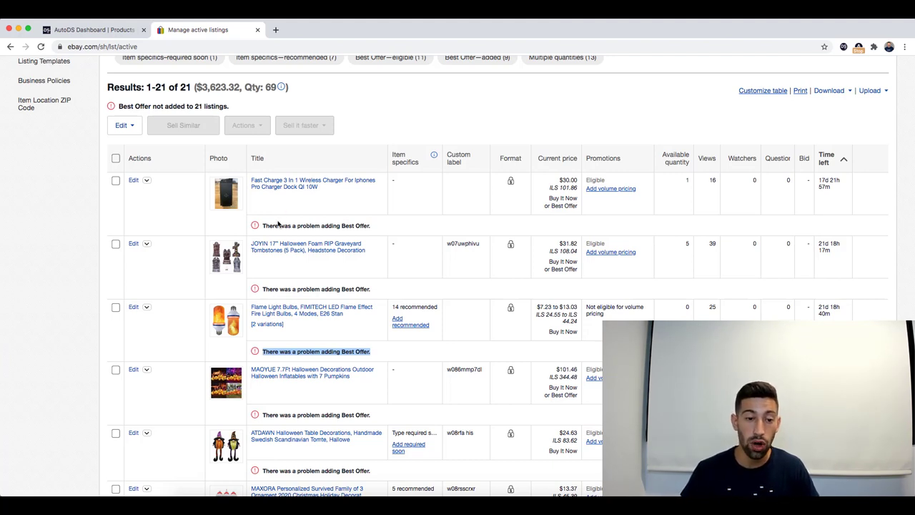
right_click(282, 245)
Open the JOYIN tombstones listing in a new tab and confirm its Make Offer option at $31.82.
click(300, 247)
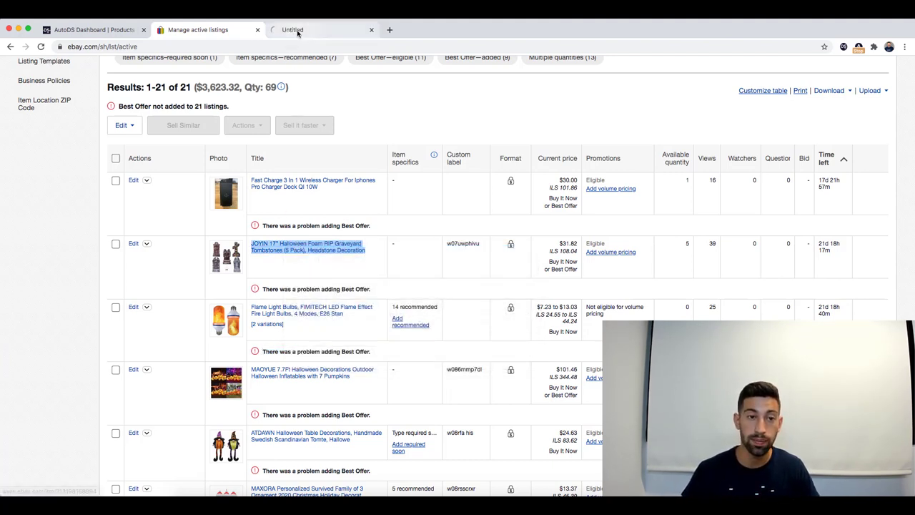
click(297, 34)
scroll(526, 356, down, 2)
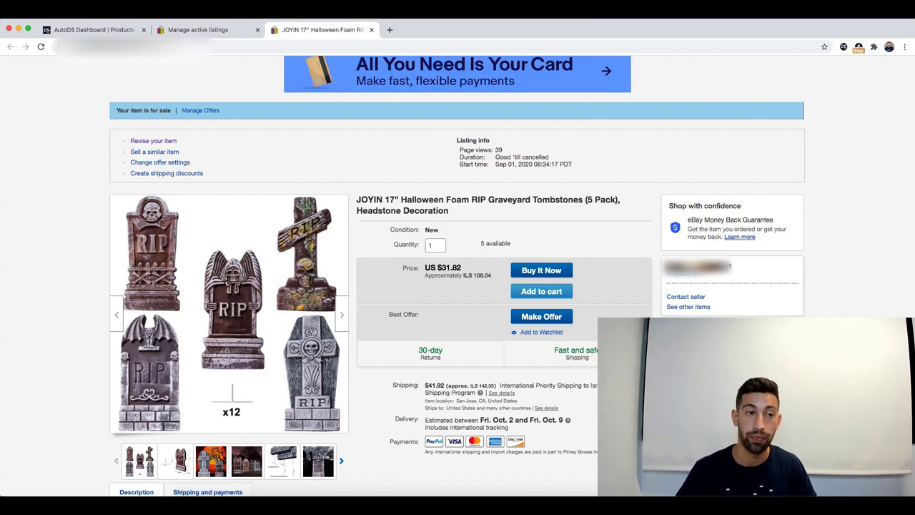
Change AutoDS's Amazon general monitor setting Quantity To Raise To to 5, then save and confirm.
click(108, 32)
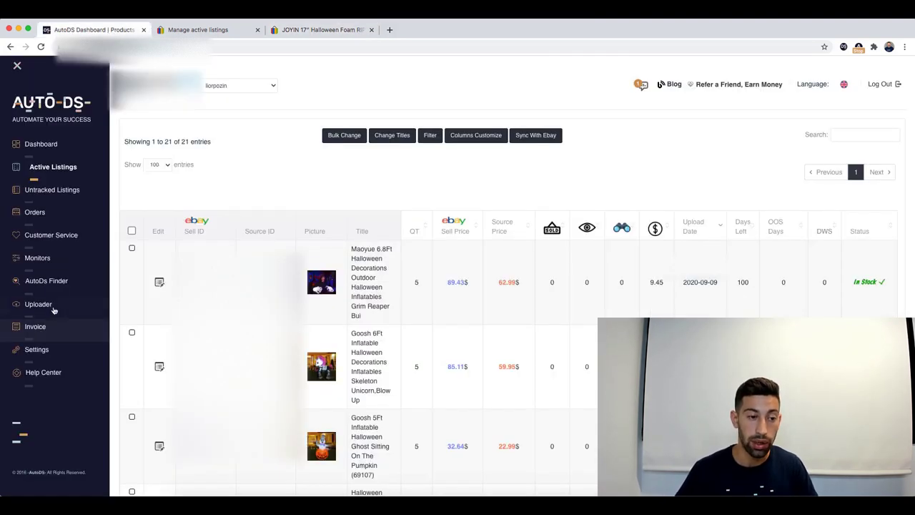
click(60, 259)
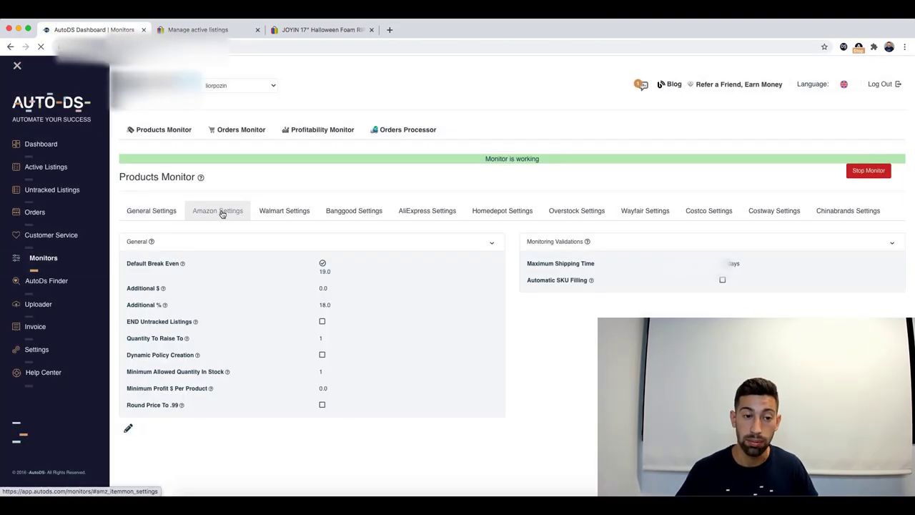
click(221, 213)
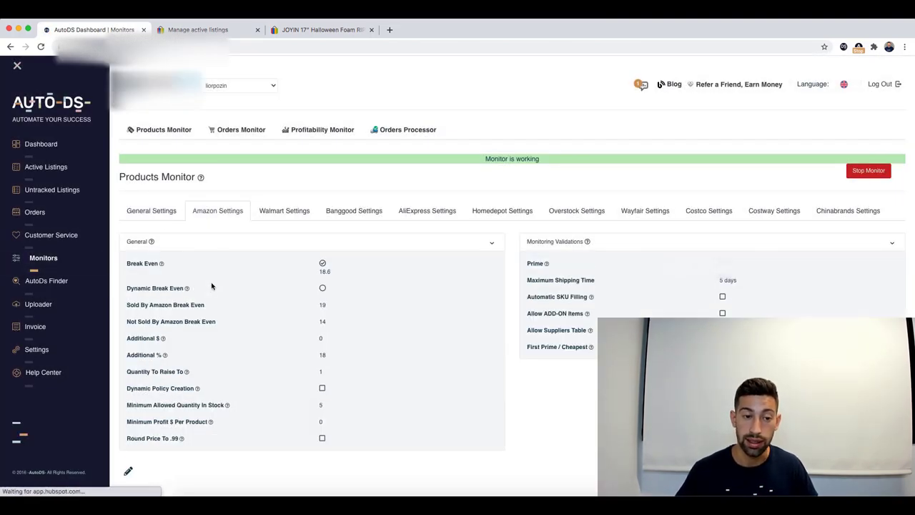
click(129, 471)
scroll(136, 429, down, 1)
drag(129, 374, 188, 375)
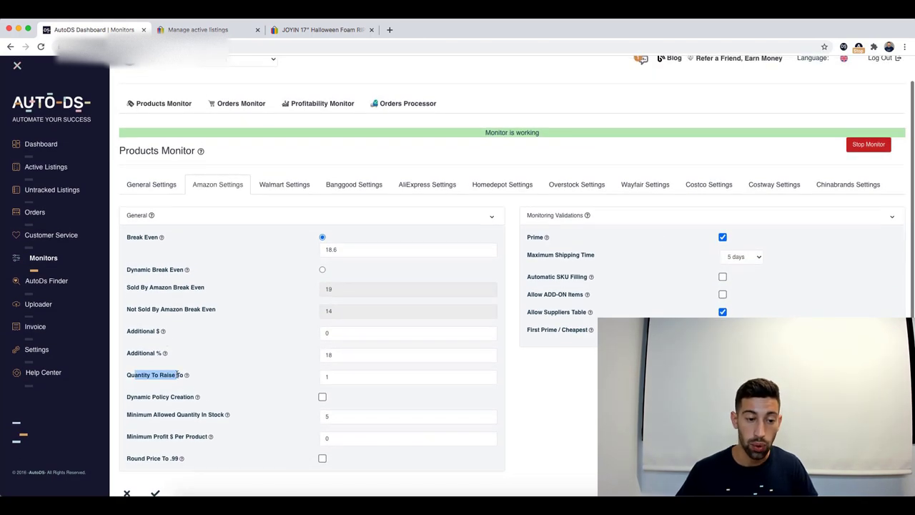
click(325, 377)
text(5)
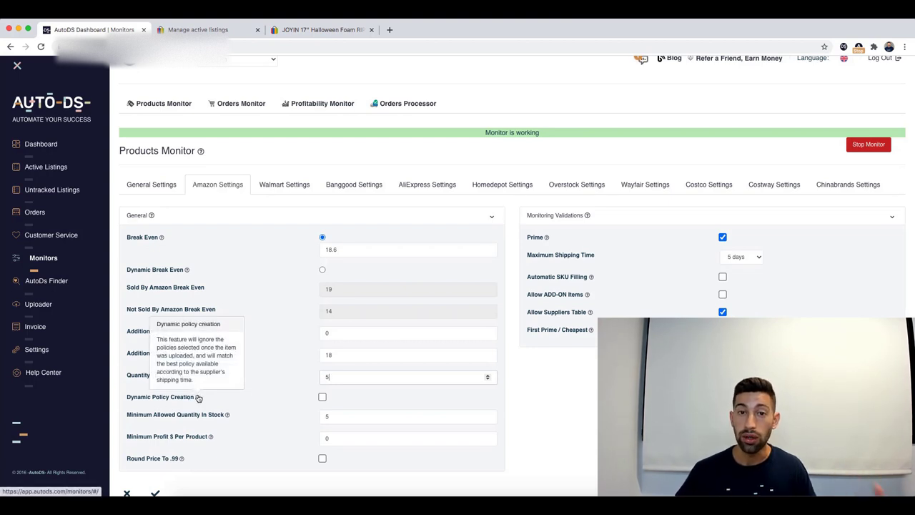
click(264, 370)
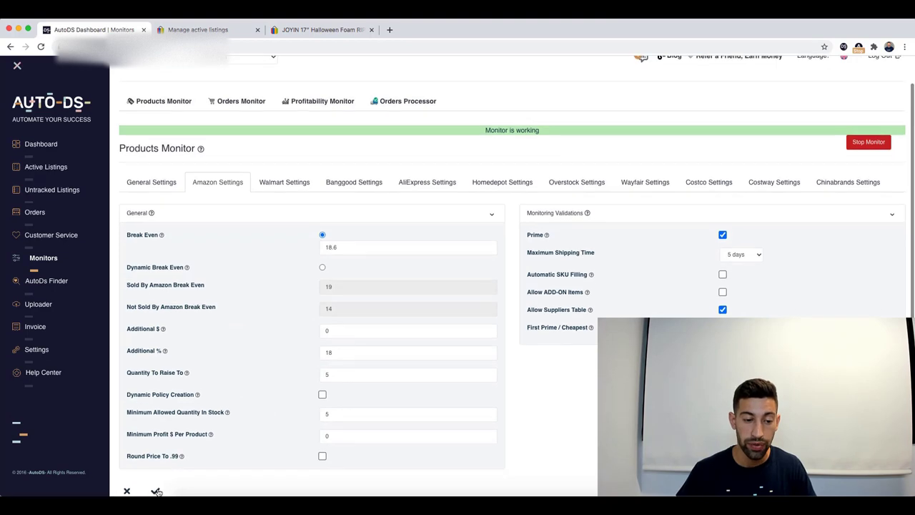
click(155, 492)
click(466, 341)
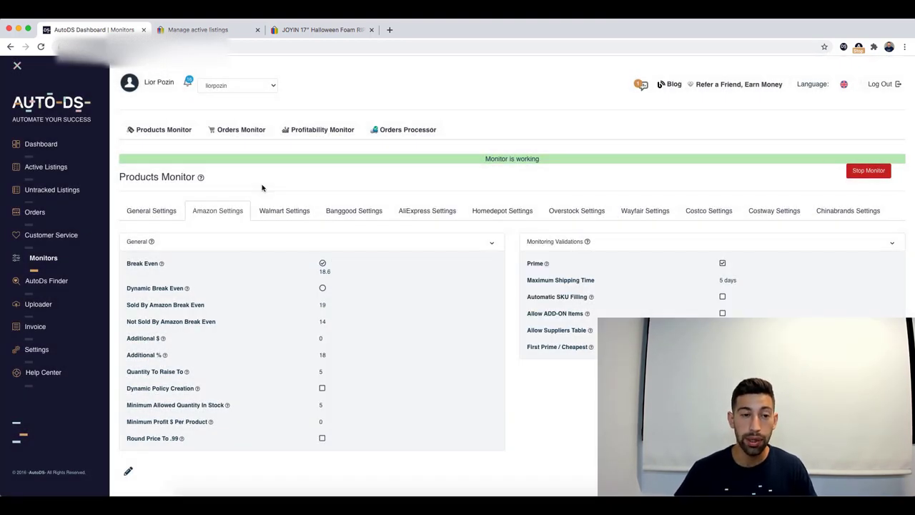
Change the AutoDS Orders Monitor setting Quantity To Raise To to 5, then save and confirm.
click(242, 130)
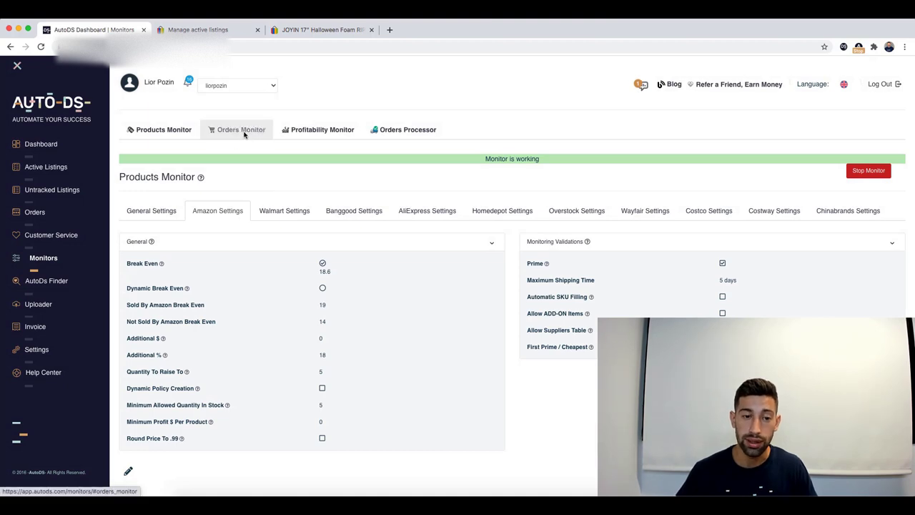
scroll(243, 415, down, 2)
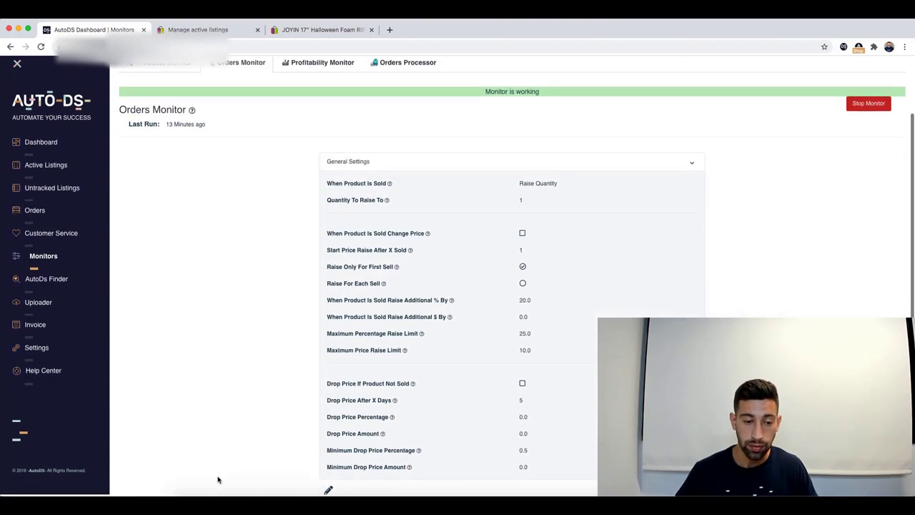
click(326, 488)
click(546, 209)
key(BackSpace)
text(5)
scroll(407, 451, down, 3)
click(356, 481)
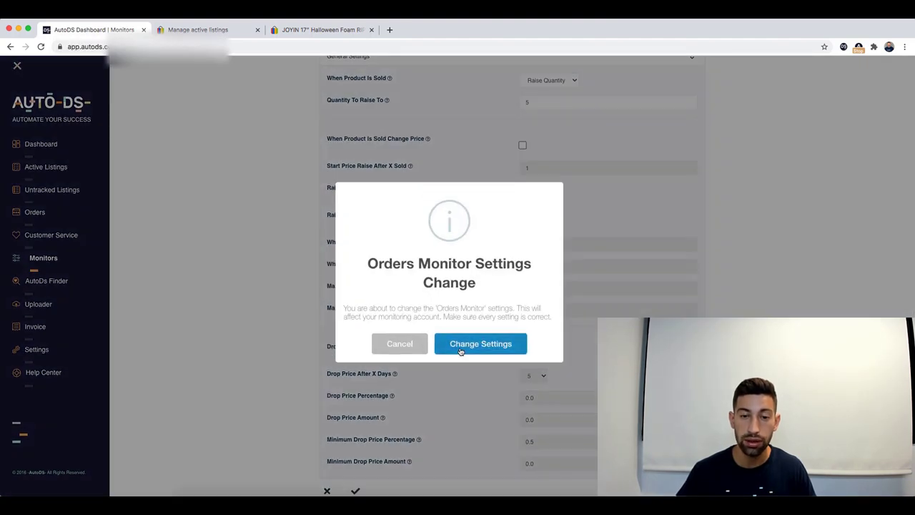
click(459, 346)
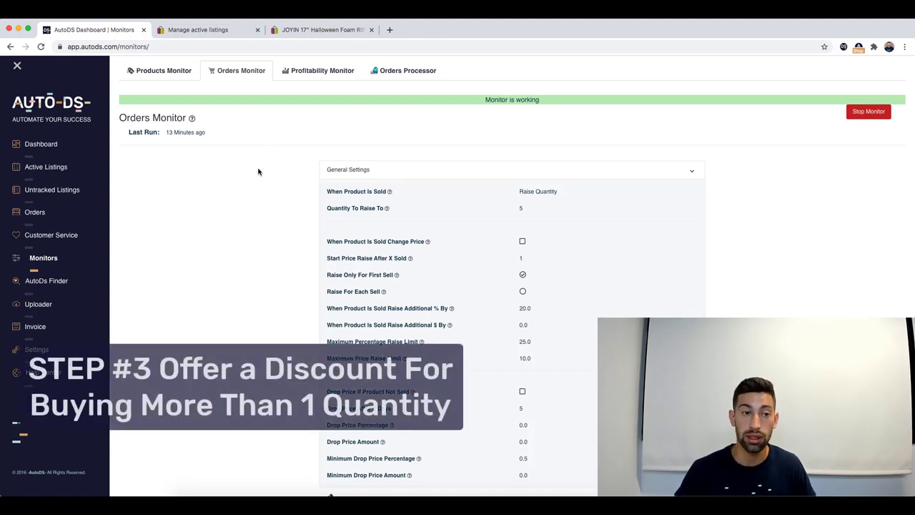
Back in eBay, go to Marketing > Promotions and list the promotion types available to create.
click(192, 32)
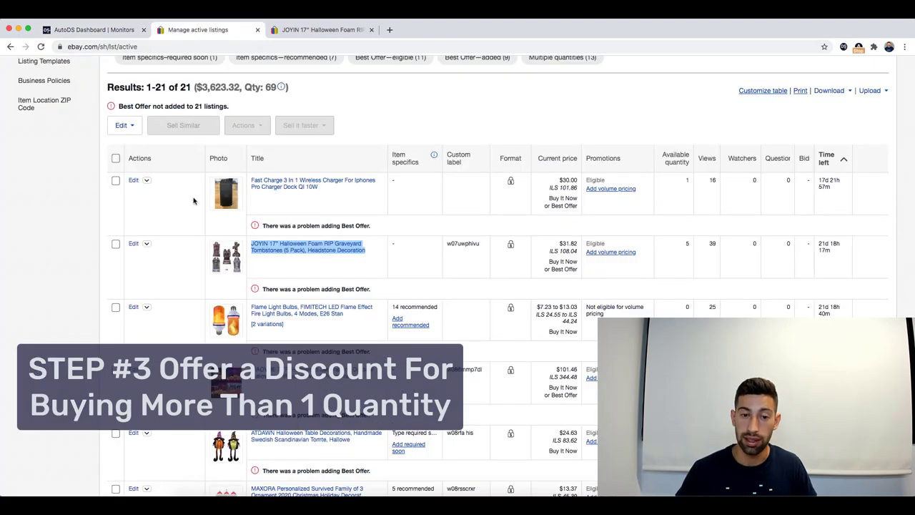
scroll(196, 203, up, 2)
scroll(321, 214, up, 6)
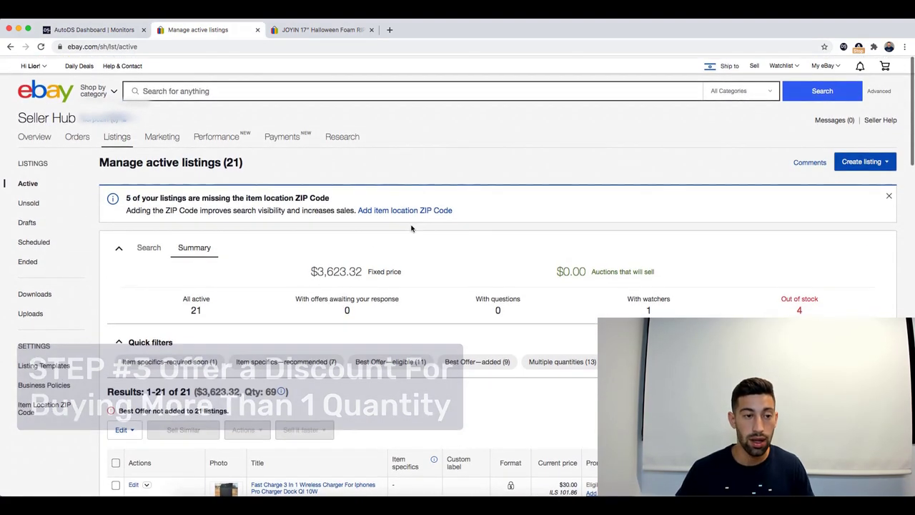
click(157, 136)
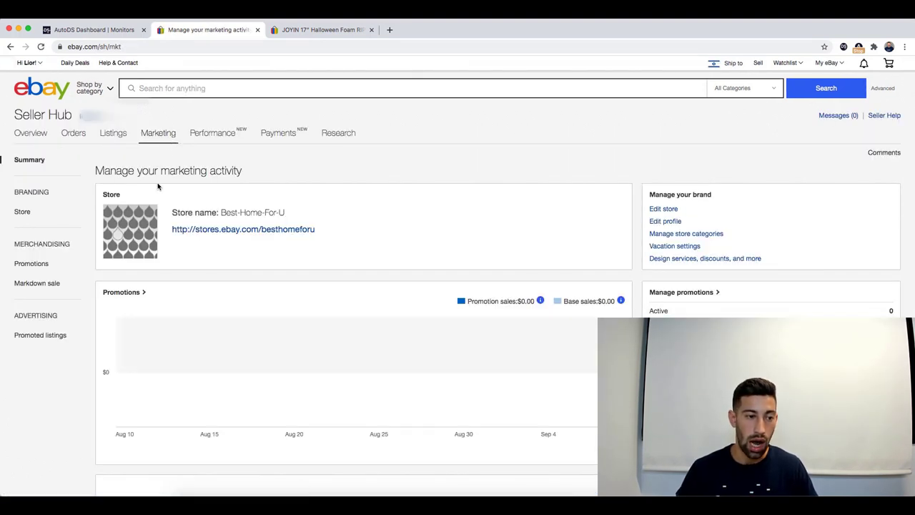
click(40, 265)
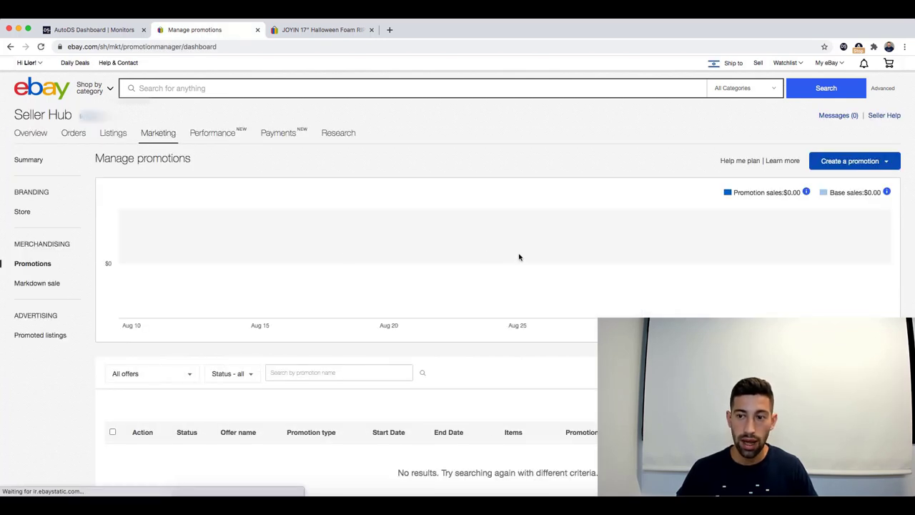
click(844, 163)
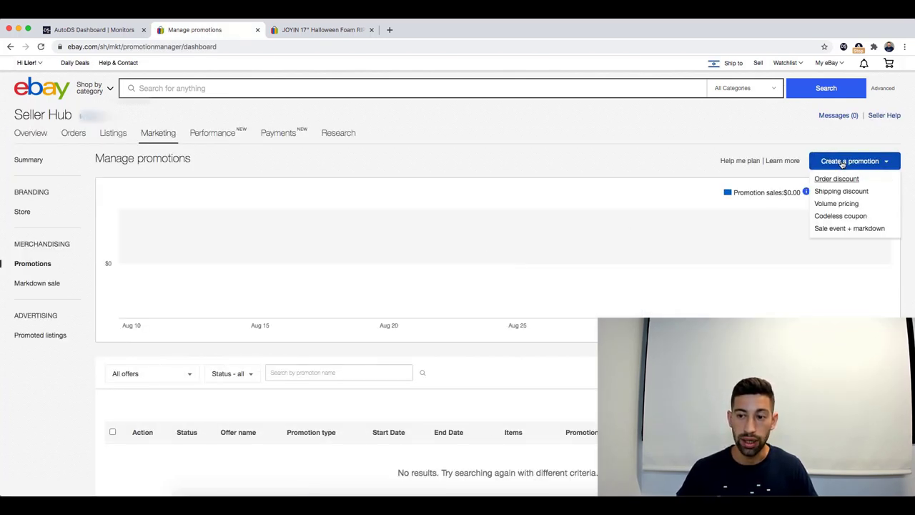
Start a volume pricing promotion and rename the offer to 'Volume pricing'.
click(829, 203)
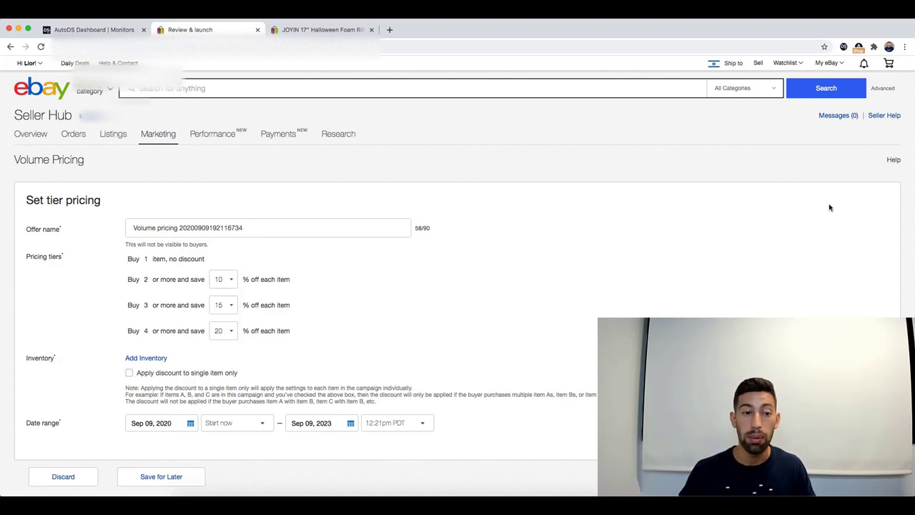
scroll(372, 189, down, 1)
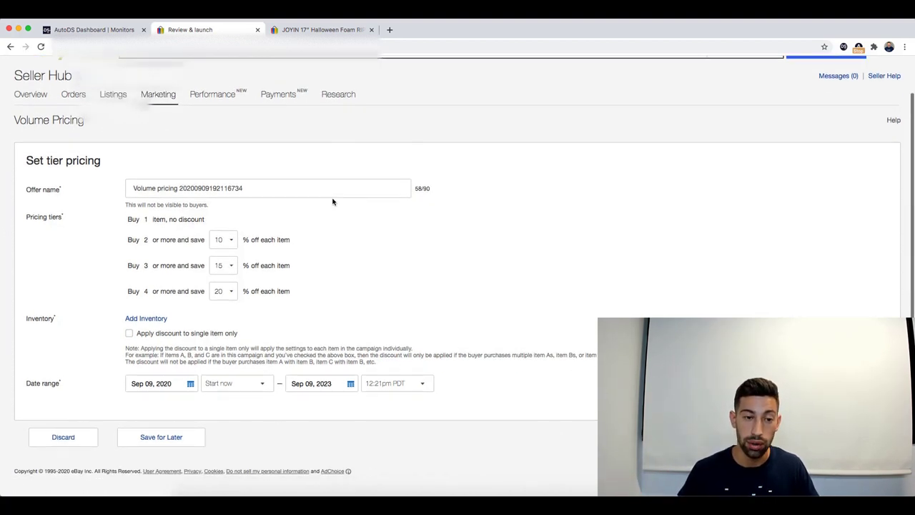
click(333, 188)
triple_click(278, 188)
text(Volume pricing)
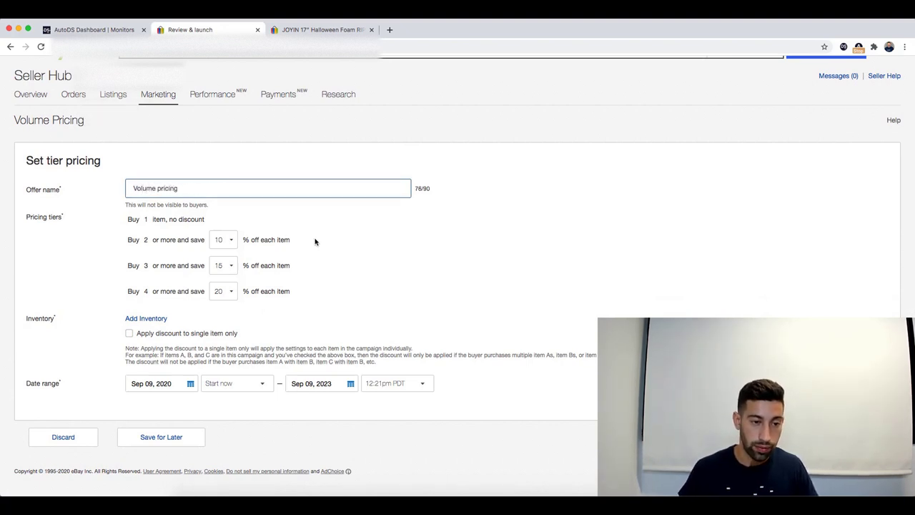
click(203, 226)
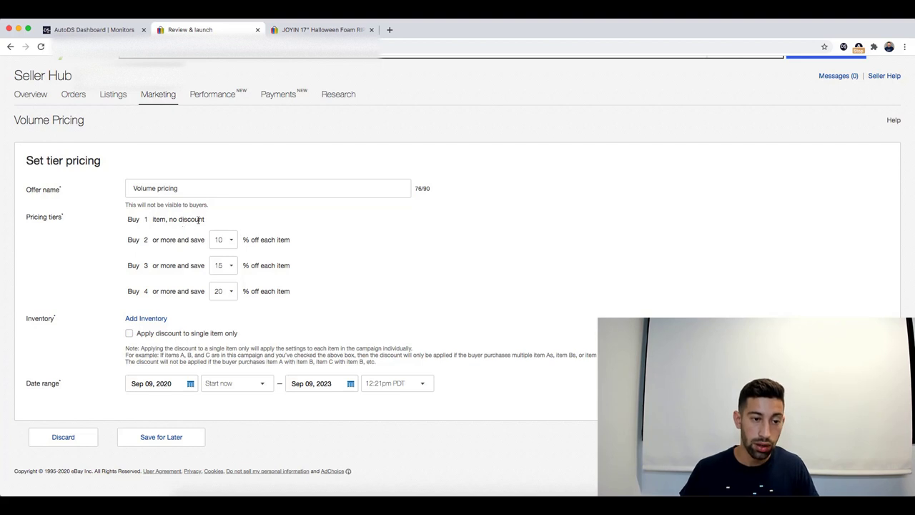
drag(203, 218, 127, 219)
click(307, 236)
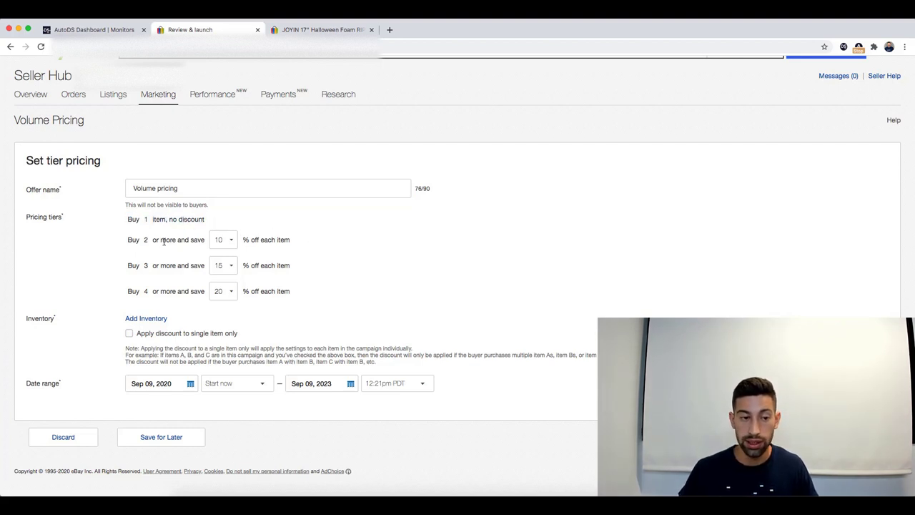
Set the tier discounts to 5%, 6% and 8% off for 2, 3 and 4+ items.
click(232, 241)
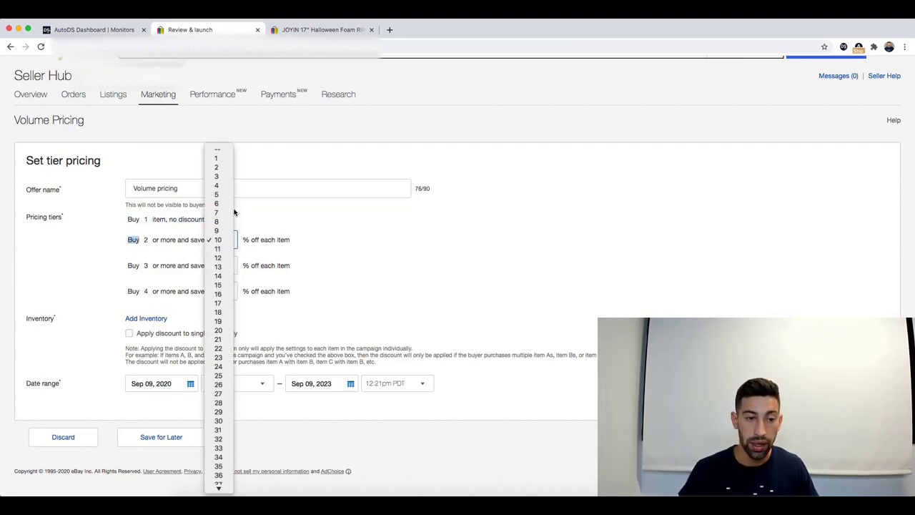
key(Return)
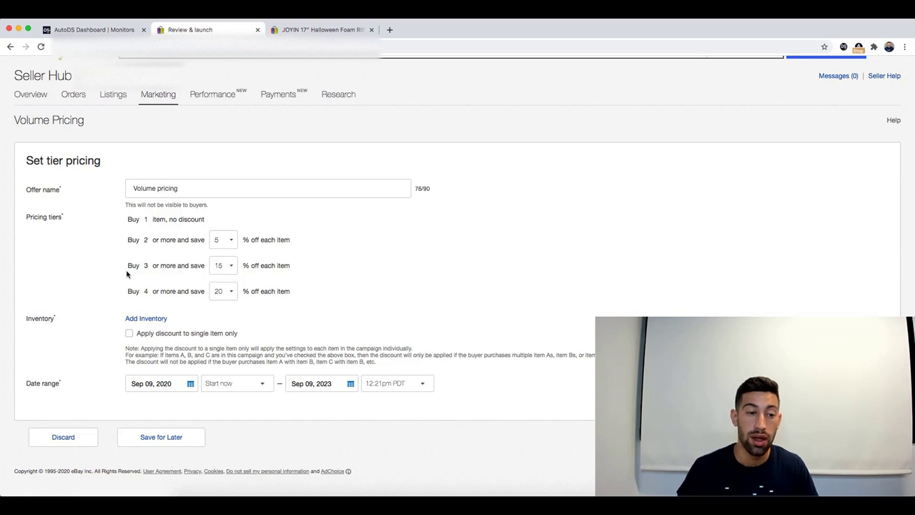
drag(133, 265, 153, 266)
click(223, 266)
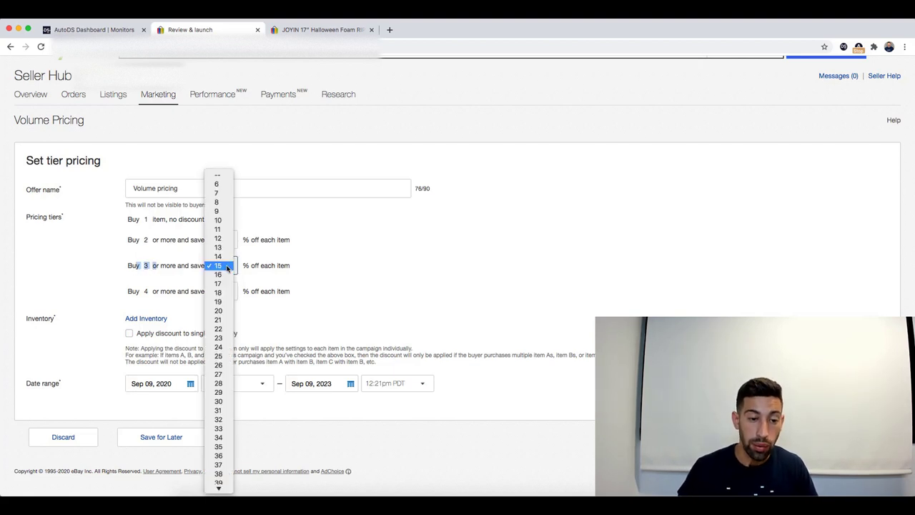
click(225, 184)
click(230, 291)
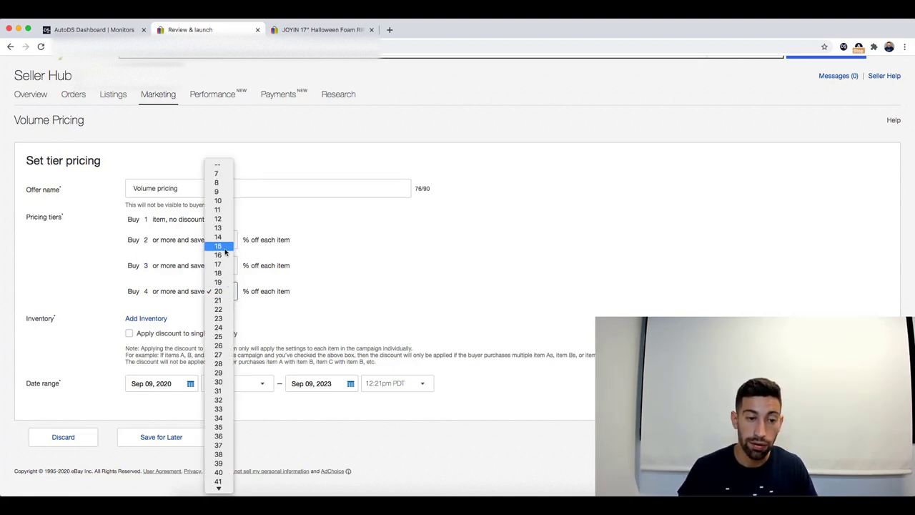
key(Return)
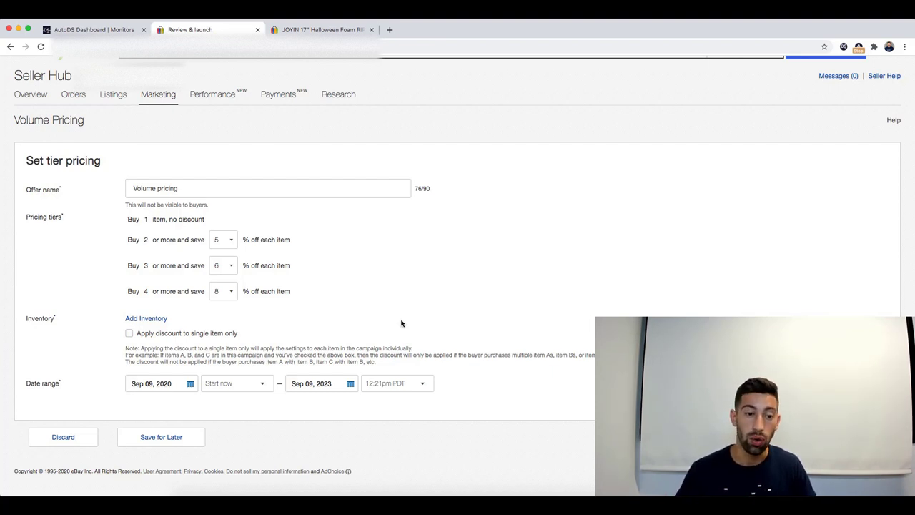
Set the volume pricing offer's end date to Oct 31, 2023 using the calendar.
scroll(351, 283, down, 1)
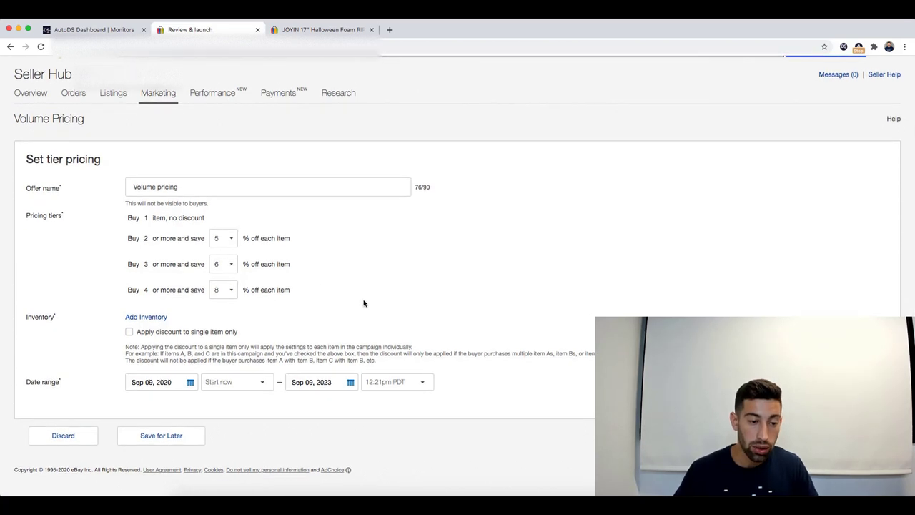
click(190, 382)
click(263, 372)
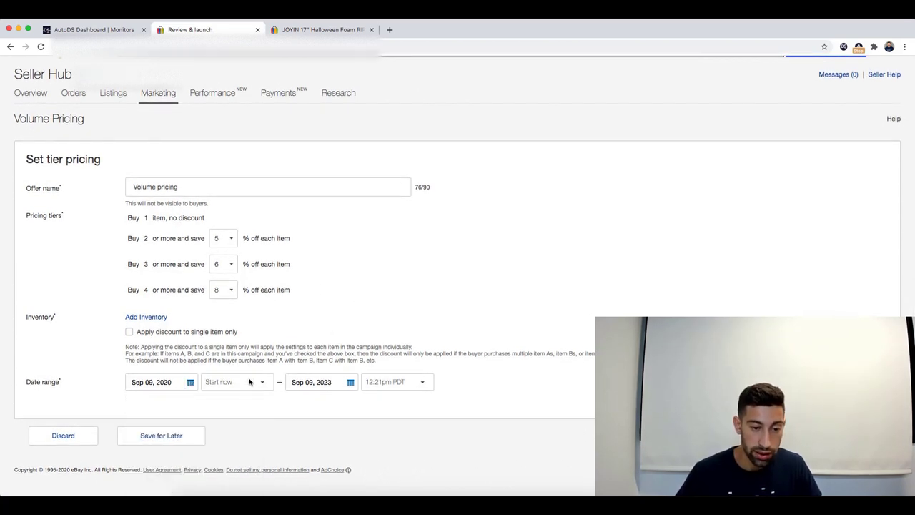
click(351, 382)
click(395, 413)
scroll(450, 406, down, 1)
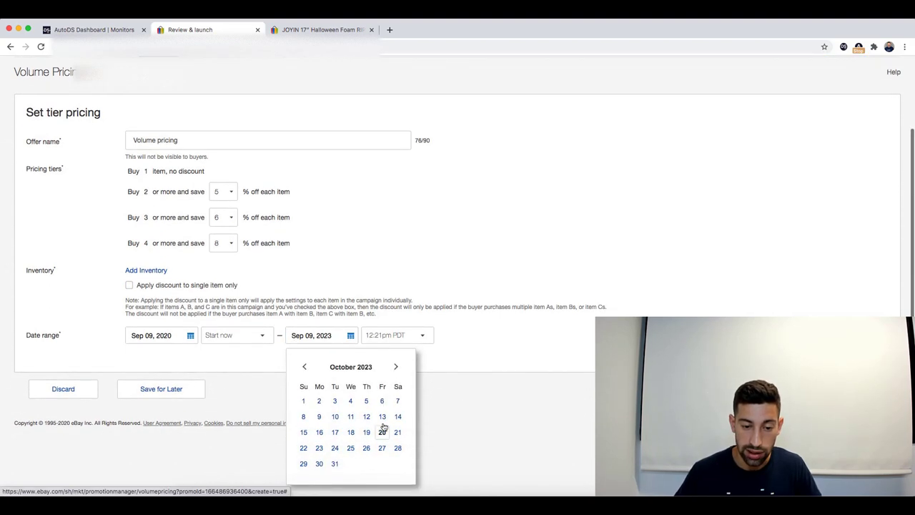
click(336, 465)
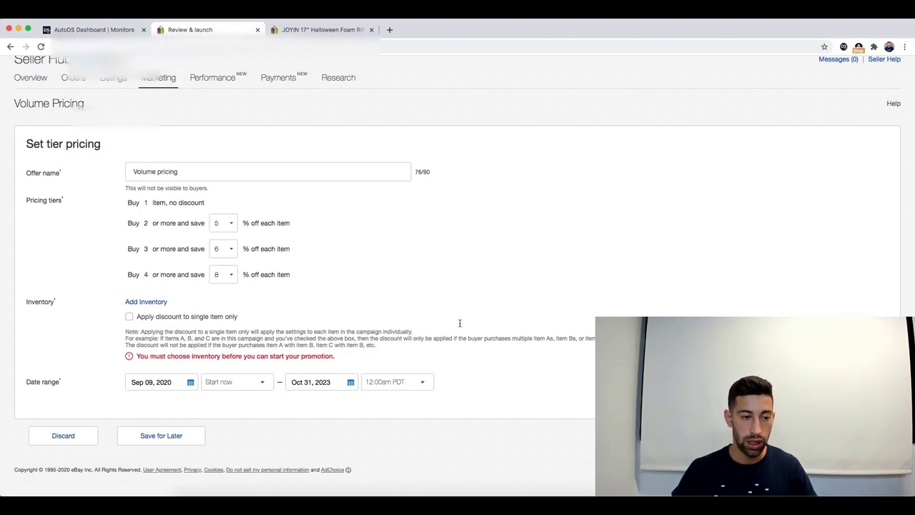
Add inventory to the promotion by rule, with the rule covering all inventory.
click(151, 301)
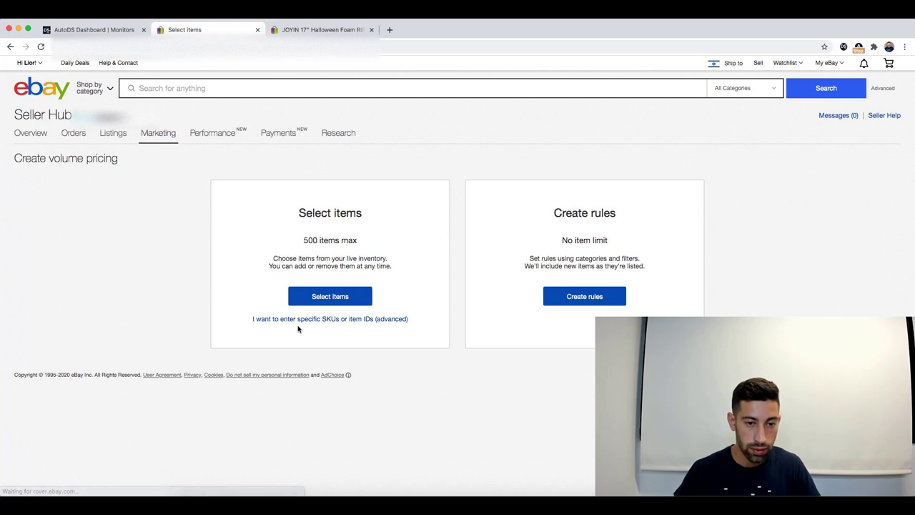
click(585, 296)
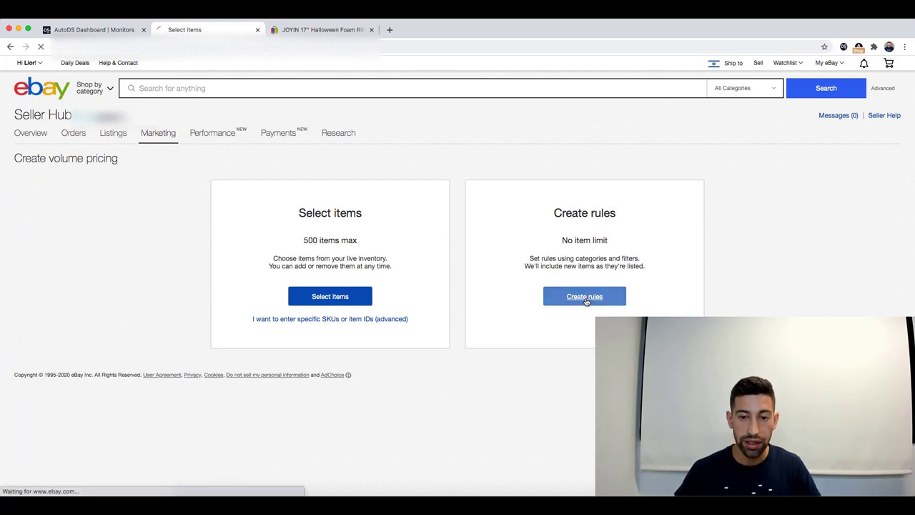
click(197, 220)
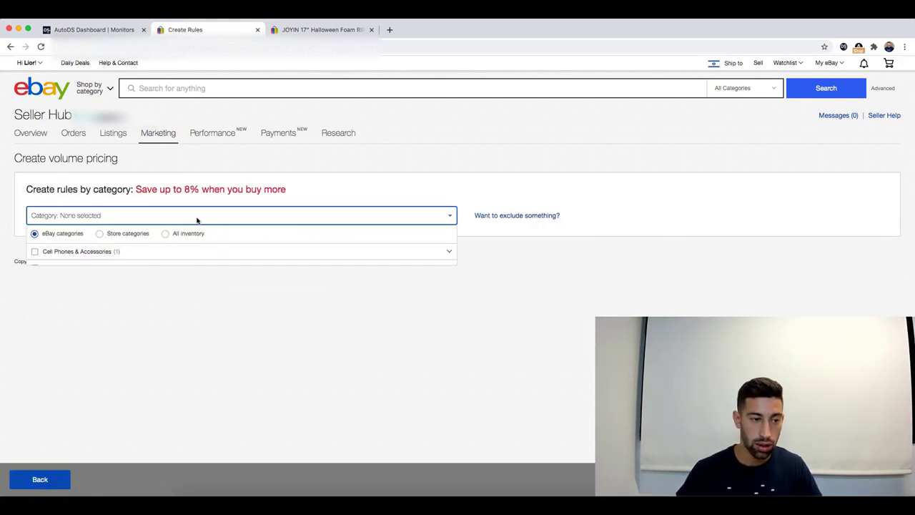
click(166, 234)
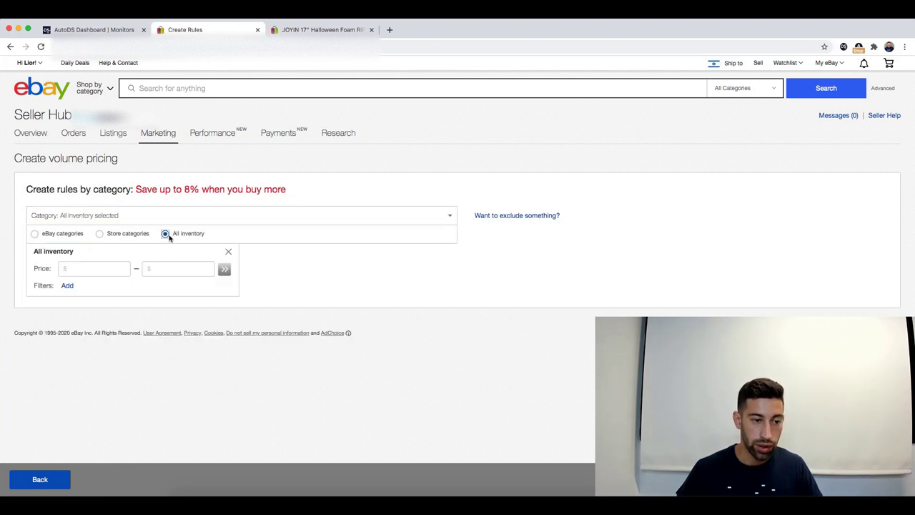
Limit the rule to prices 0 to 1,000,000, apply it, and return to the tier pricing page.
click(168, 270)
text(1000)
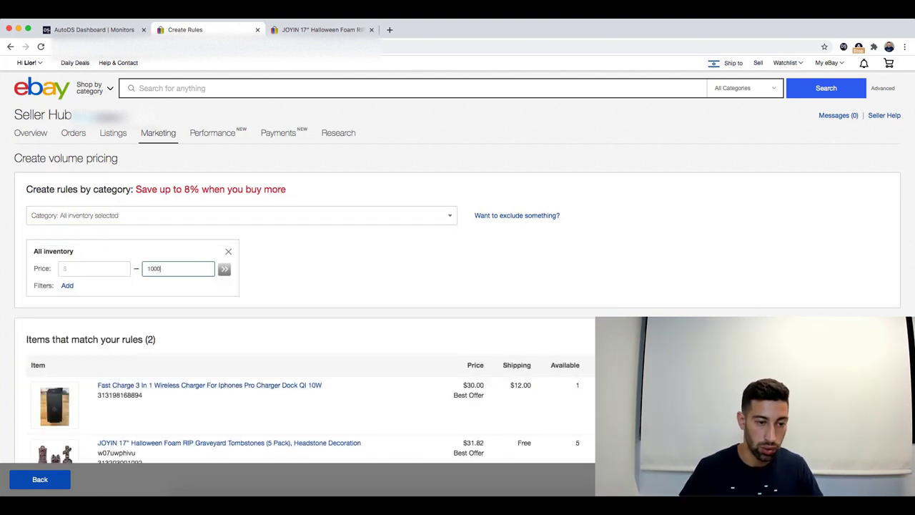
text(000)
click(224, 269)
text(0)
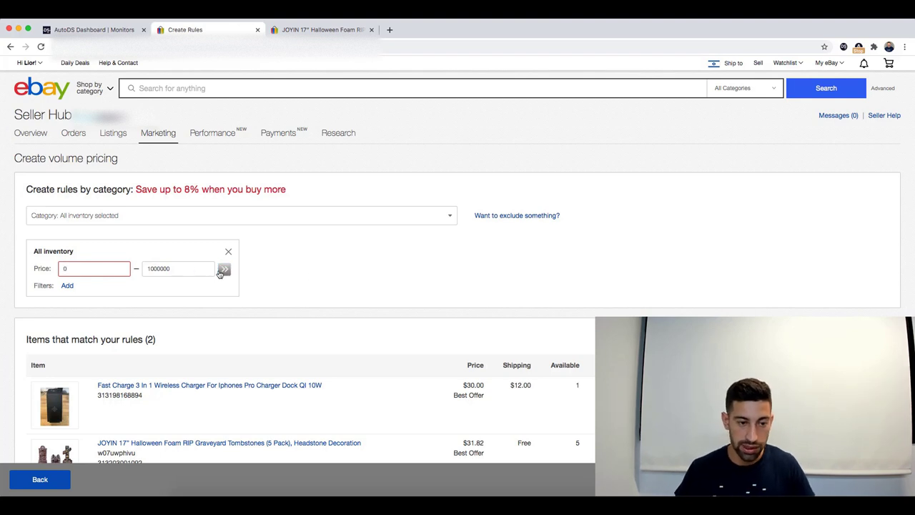
click(224, 269)
scroll(458, 286, down, 2)
scroll(457, 286, up, 2)
scroll(40, 479, up, 1)
click(40, 479)
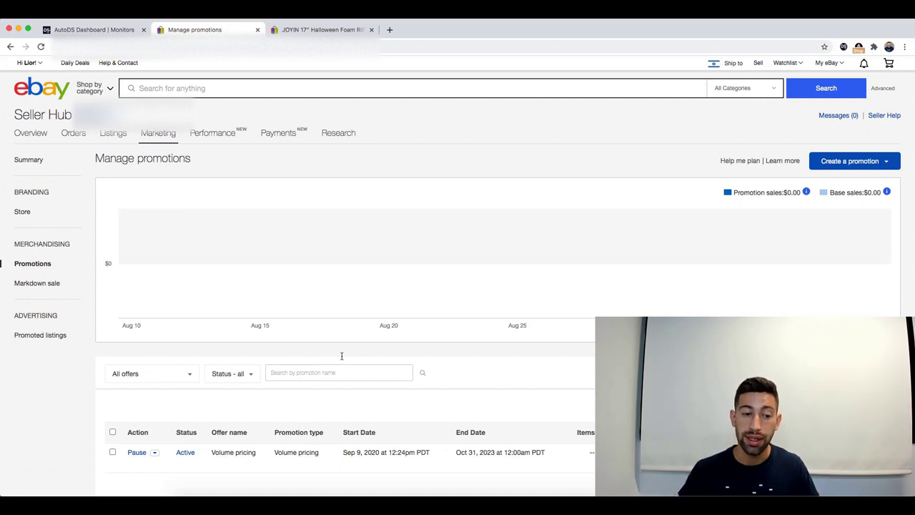
Go to the Selling overview's active listings and scroll through the Promotions column.
click(341, 373)
key(ctrl+v)
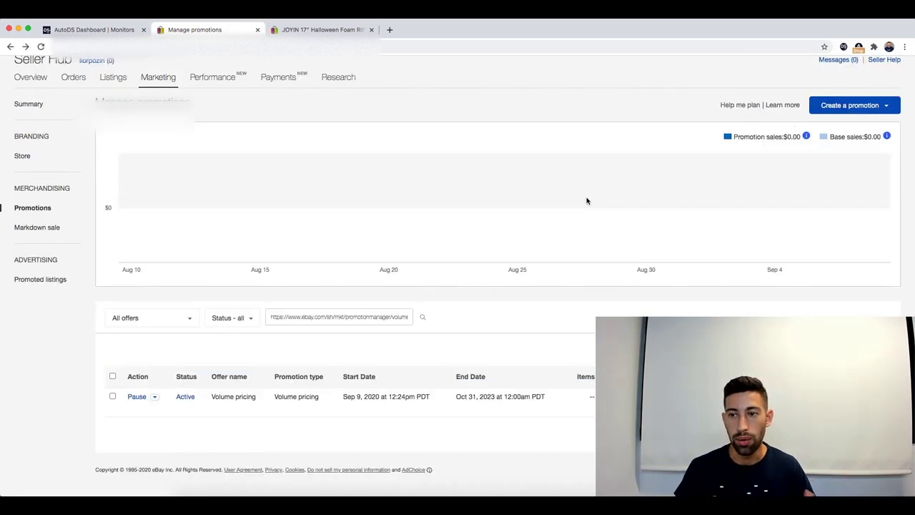
mouse_move(829, 63)
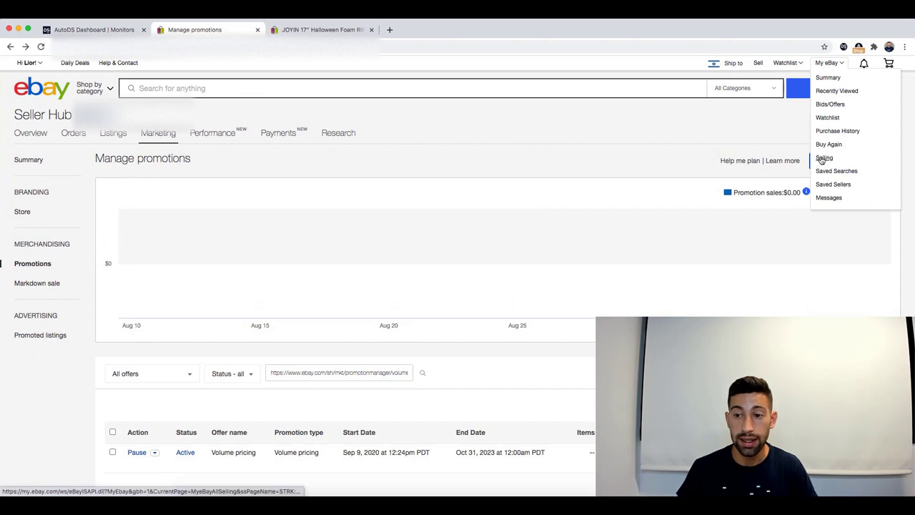
click(822, 159)
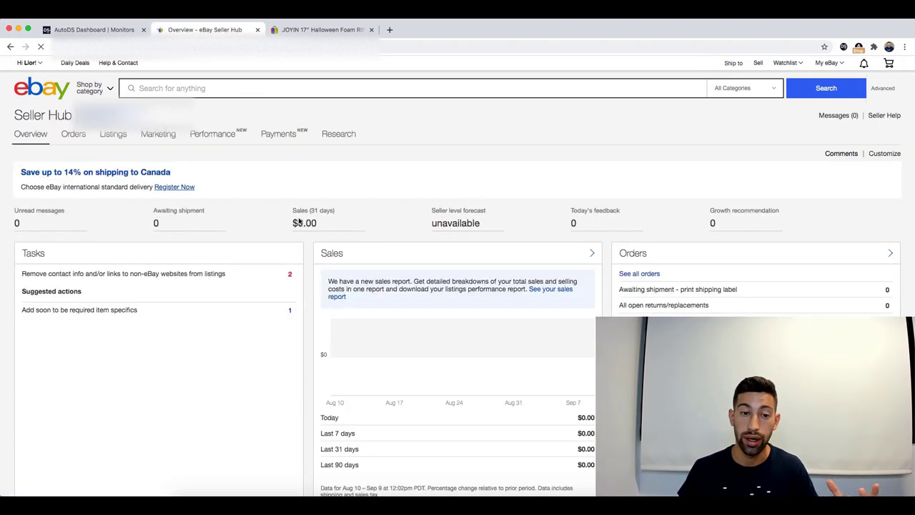
click(110, 135)
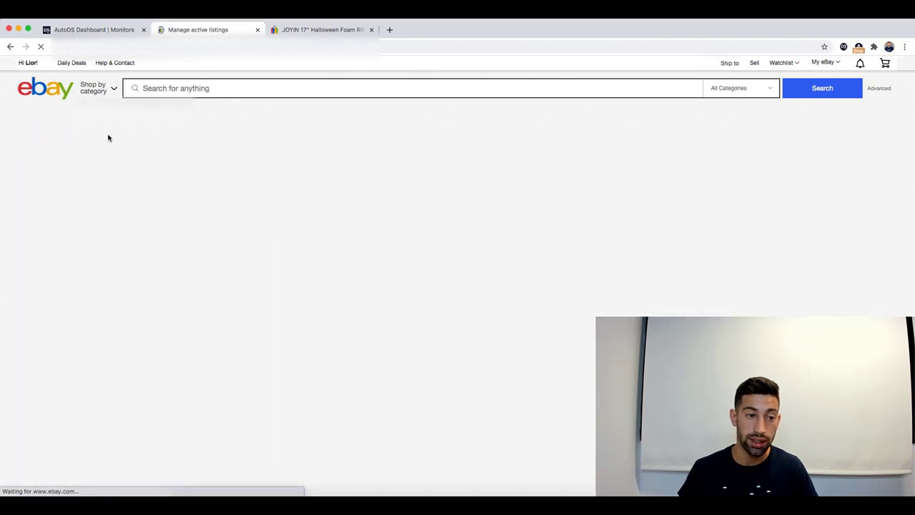
scroll(467, 358, down, 5)
scroll(468, 358, down, 4)
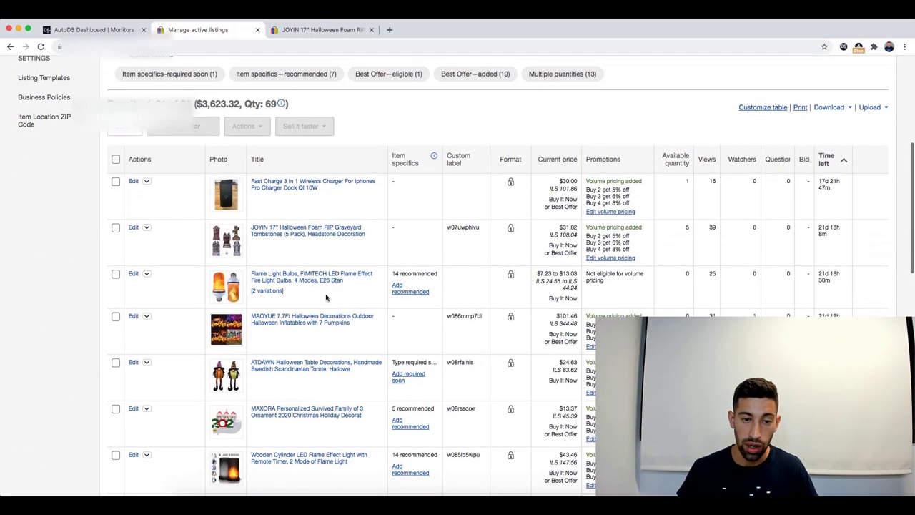
On the JOYIN Halloween tombstones listing, confirm $31.82 each with 5%, 6%, 8% volume tiers.
click(322, 234)
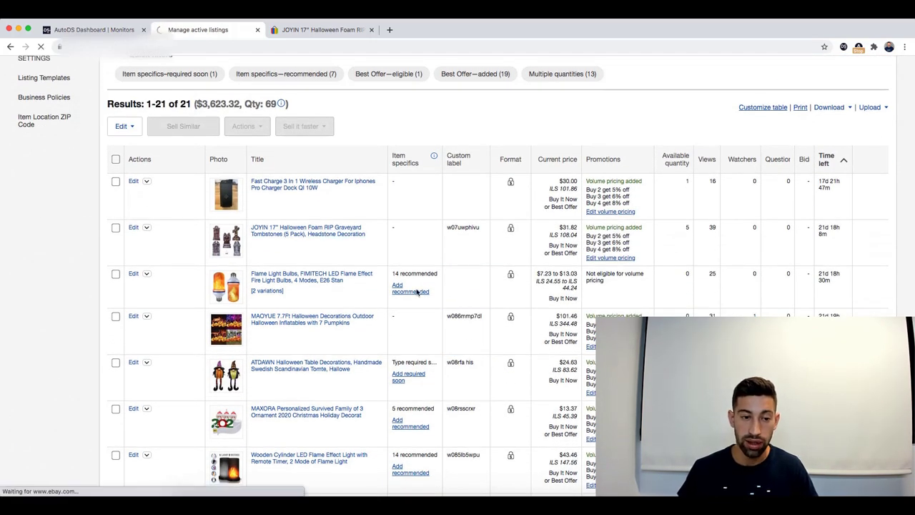
scroll(509, 341, down, 1)
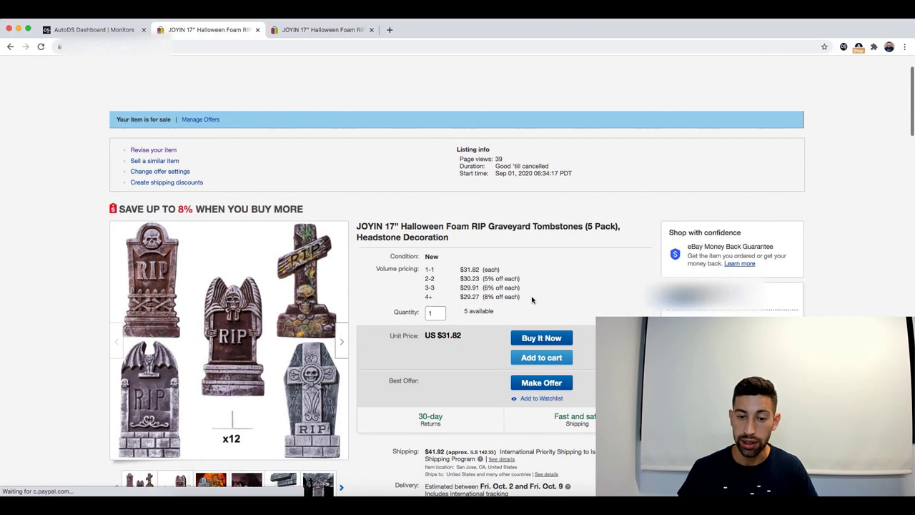
drag(533, 306, 385, 268)
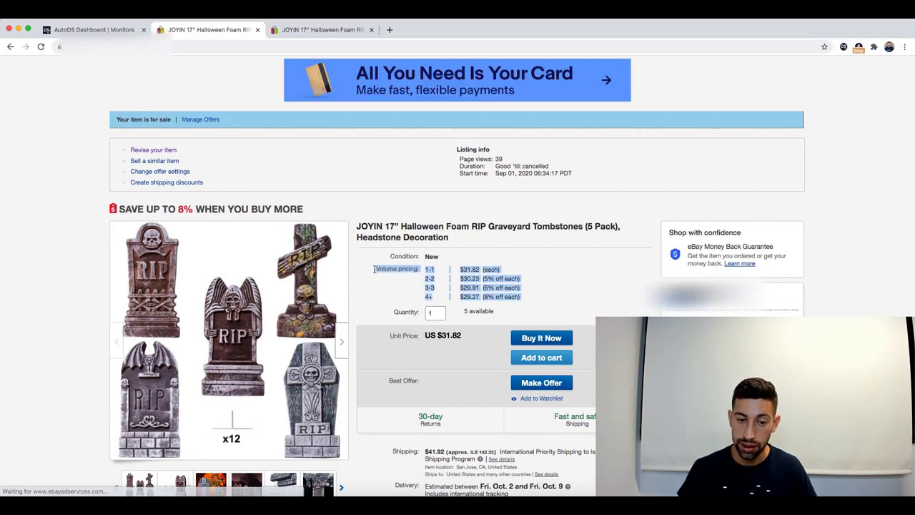
click(373, 294)
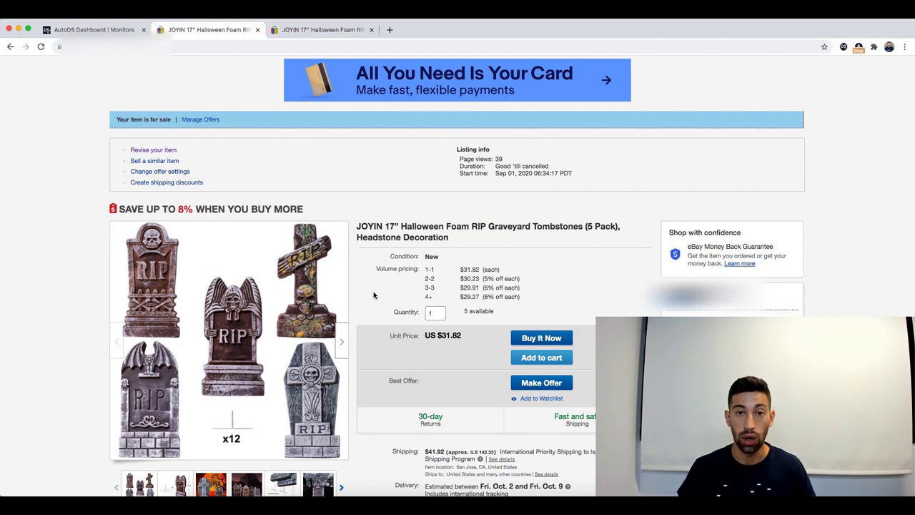